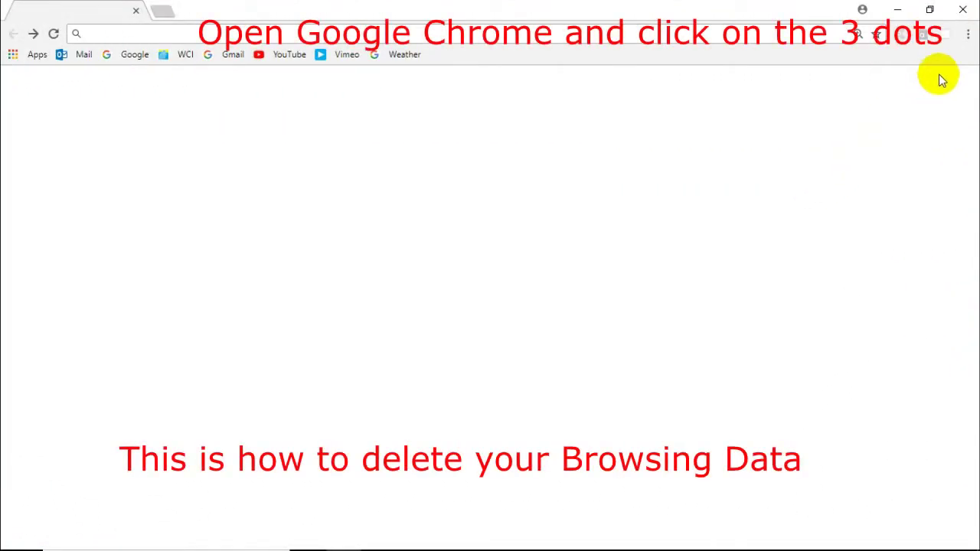
# Go to Chrome's Privacy and security settings under Advanced and scroll to Clear browsing data.
pyautogui.click(969, 40)
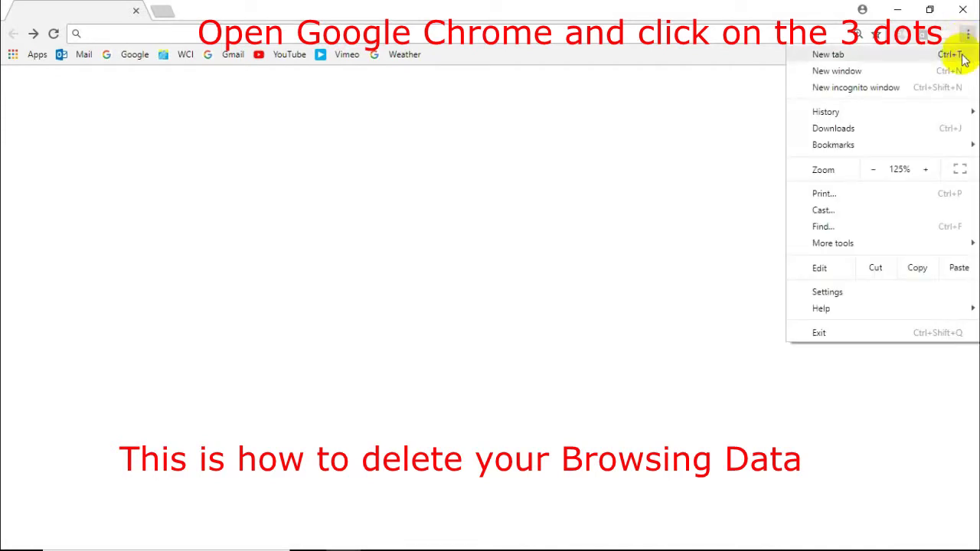
pyautogui.click(883, 292)
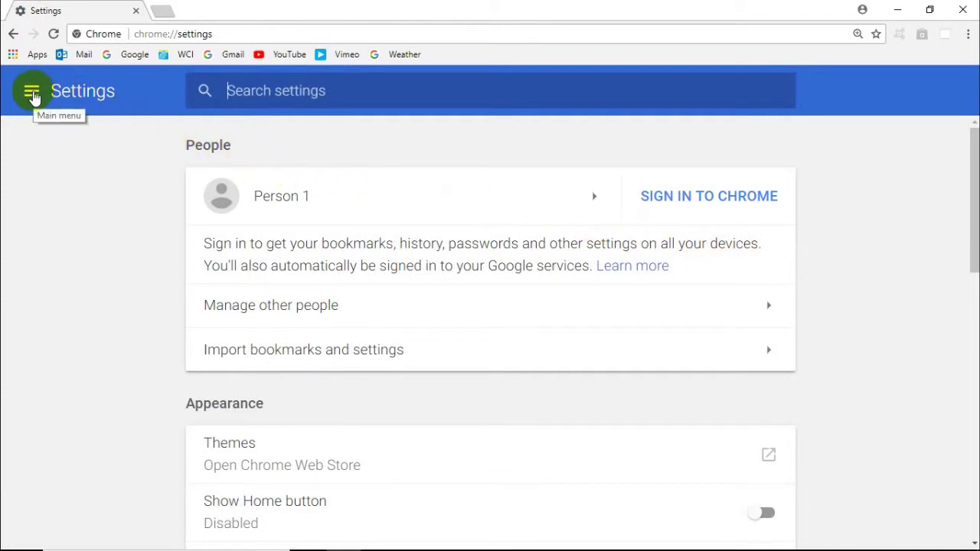
pyautogui.click(31, 93)
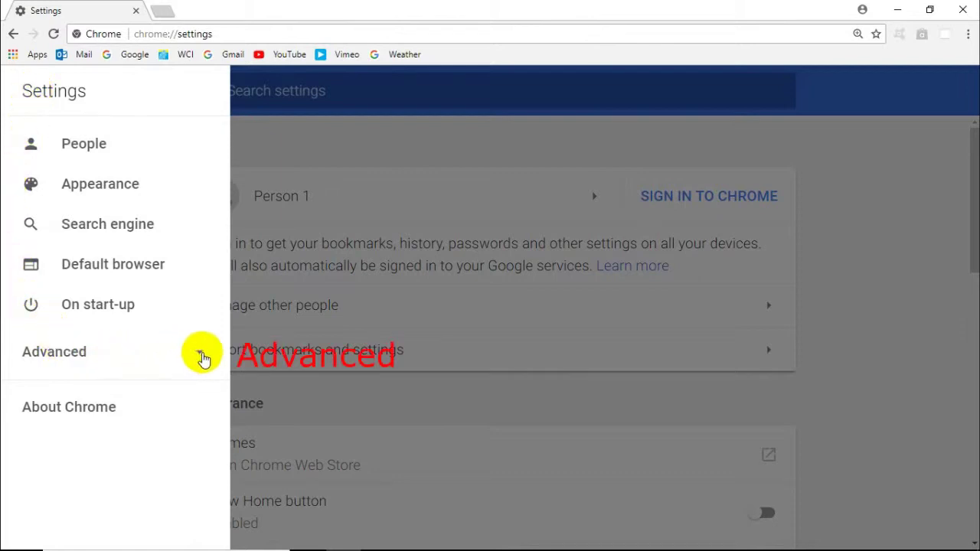
pyautogui.click(198, 355)
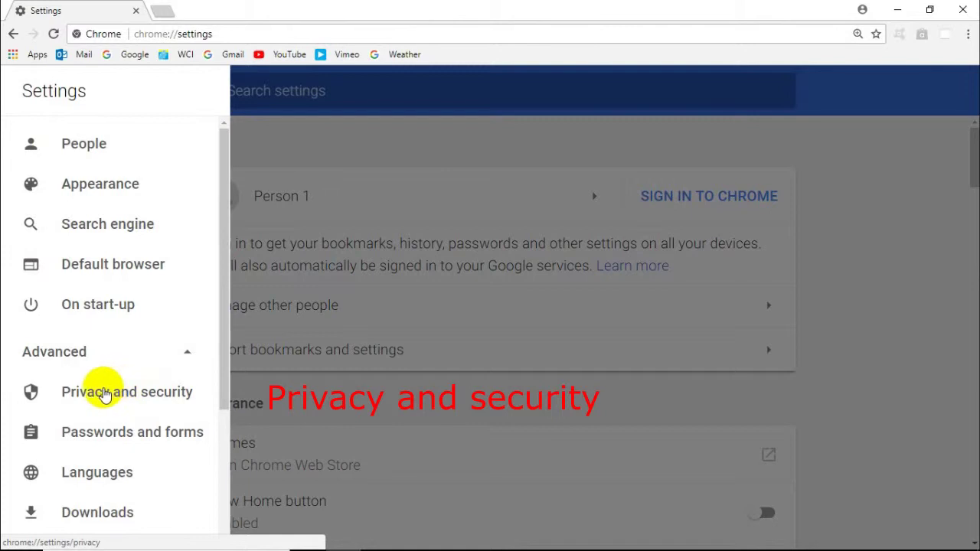
pyautogui.click(89, 392)
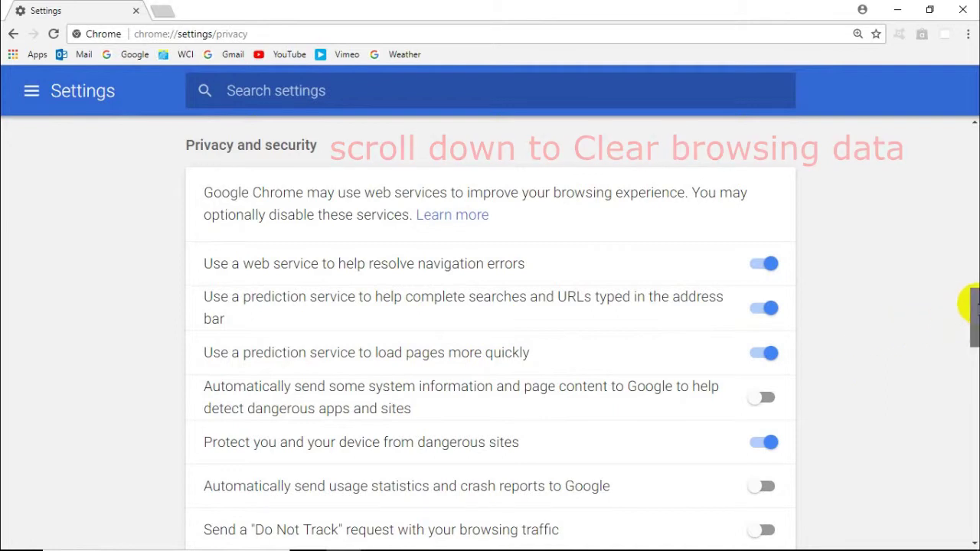
pyautogui.moveTo(974, 308); pyautogui.dragTo(974, 377)
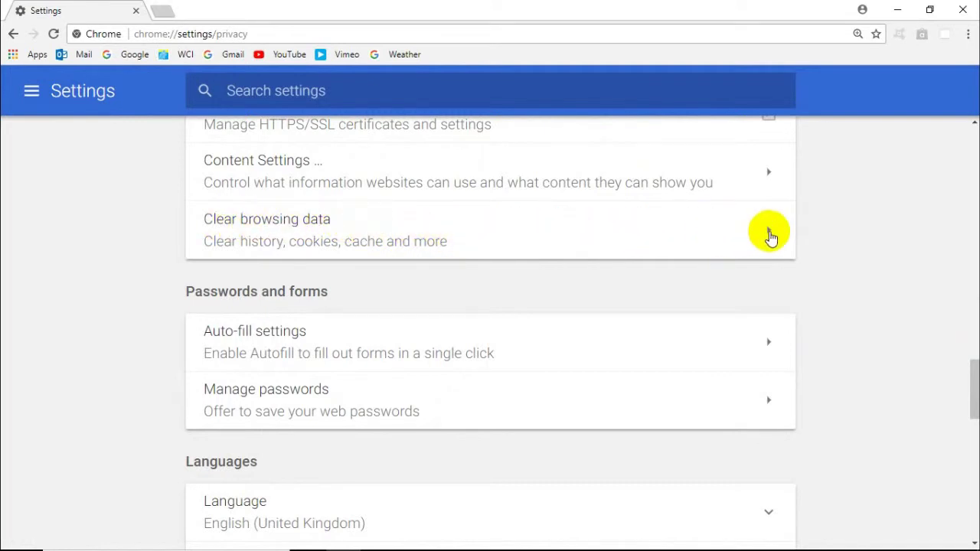
# Bring up Clear browsing data with its time range set to All time.
pyautogui.click(770, 234)
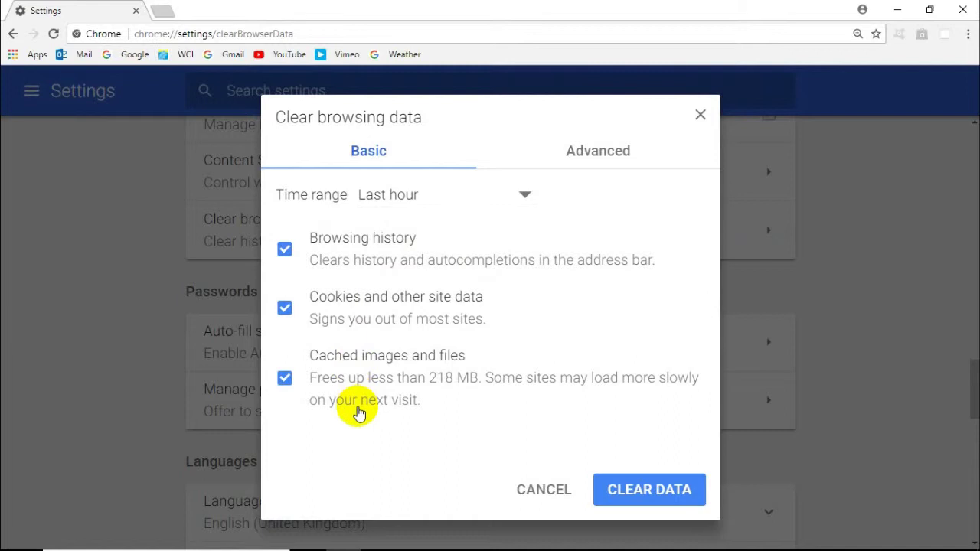
pyautogui.click(525, 196)
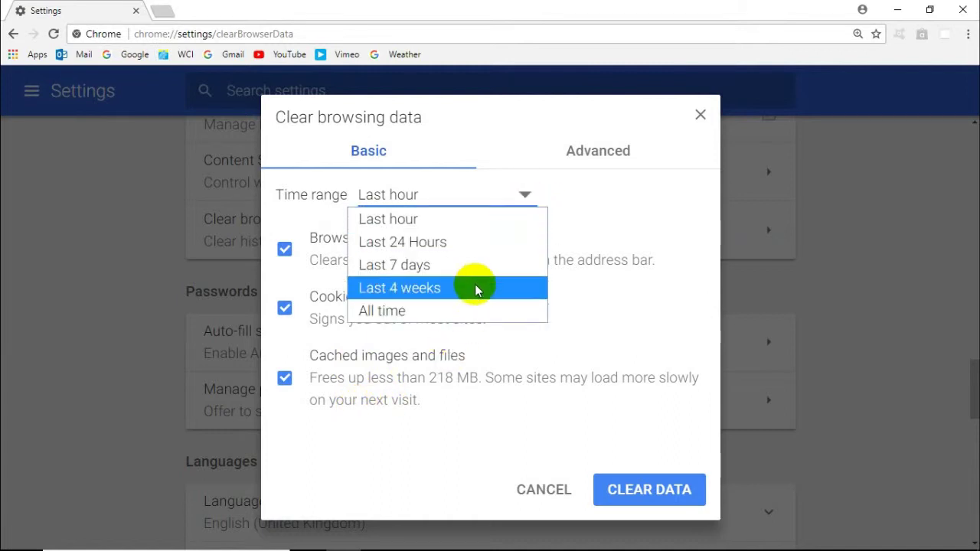
pyautogui.click(467, 313)
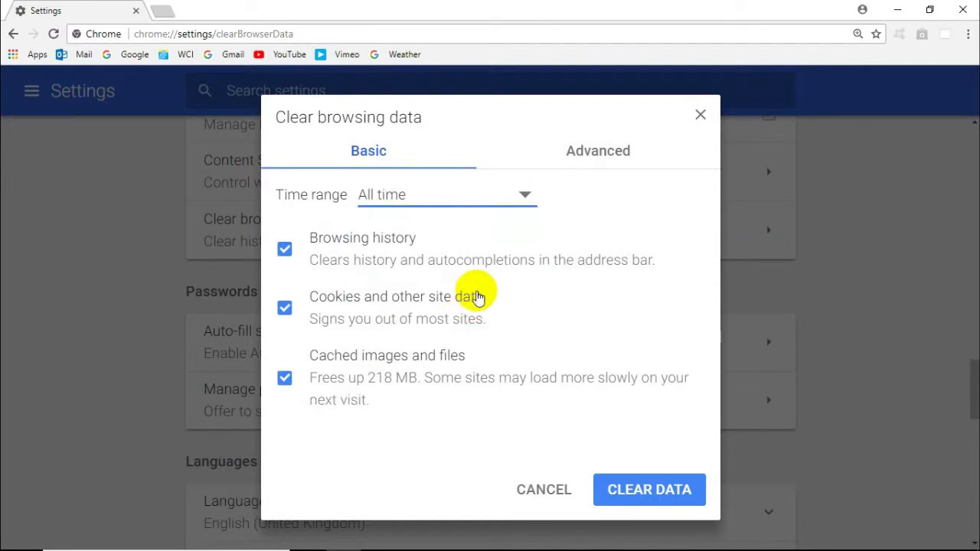
# On the Advanced tab, choose All time and also tick Passwords and Autofill form data.
pyautogui.click(598, 156)
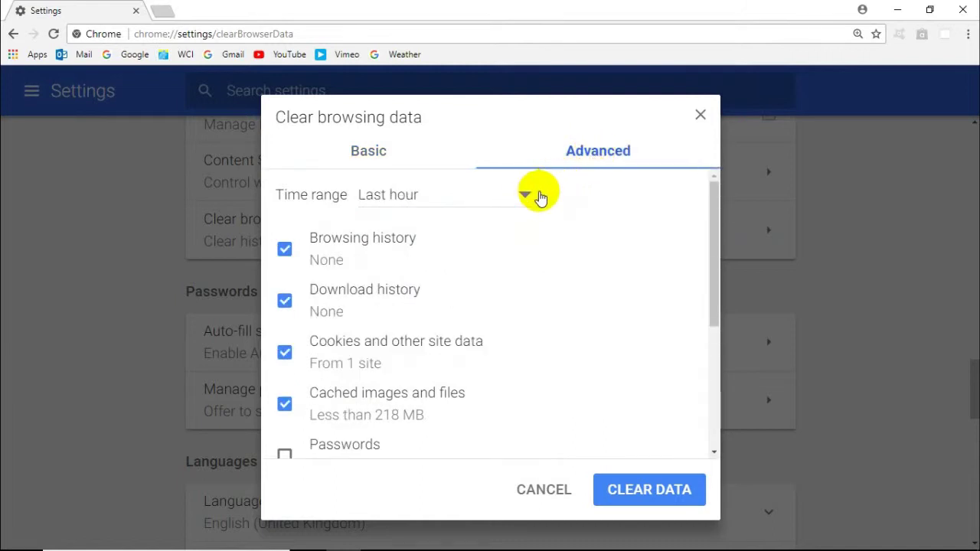
pyautogui.click(527, 198)
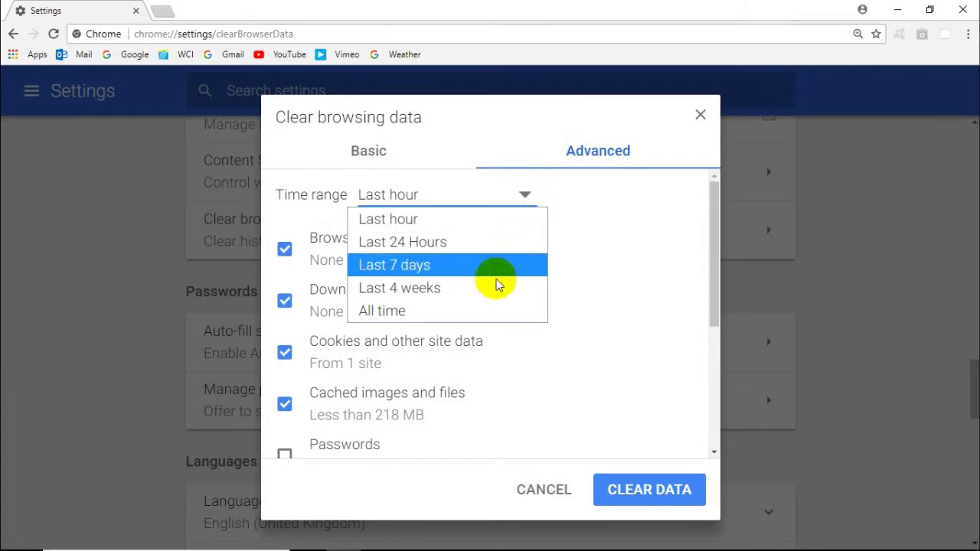
pyautogui.click(491, 309)
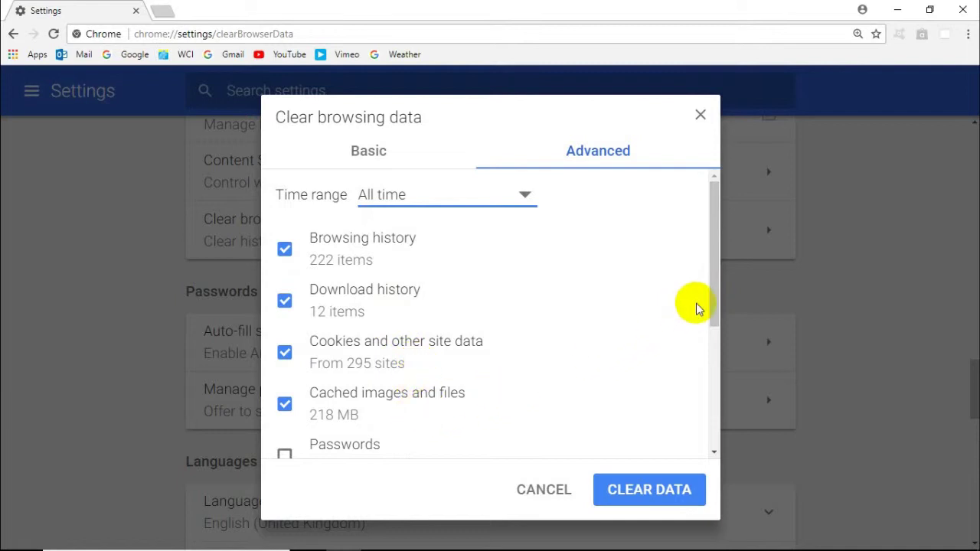
pyautogui.moveTo(710, 312); pyautogui.dragTo(742, 424)
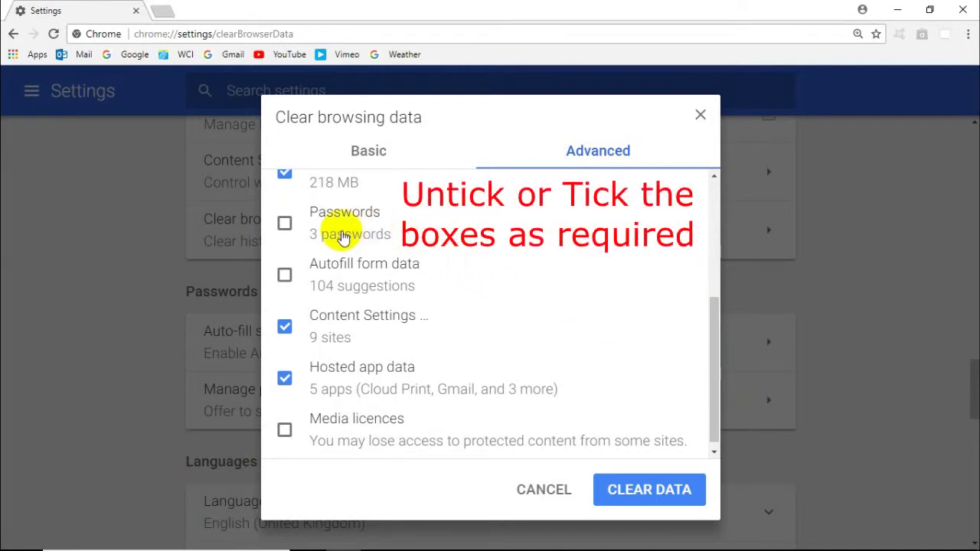
pyautogui.click(285, 224)
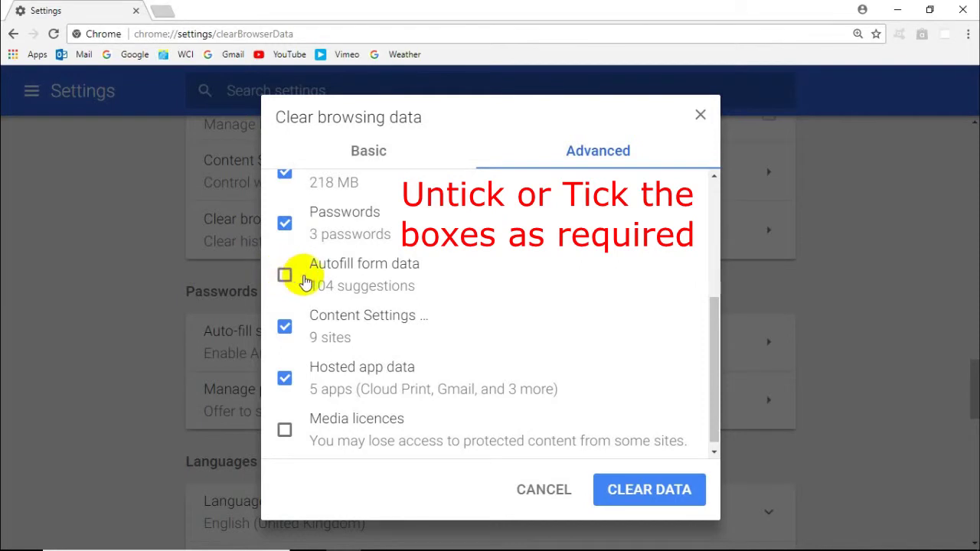
pyautogui.click(284, 275)
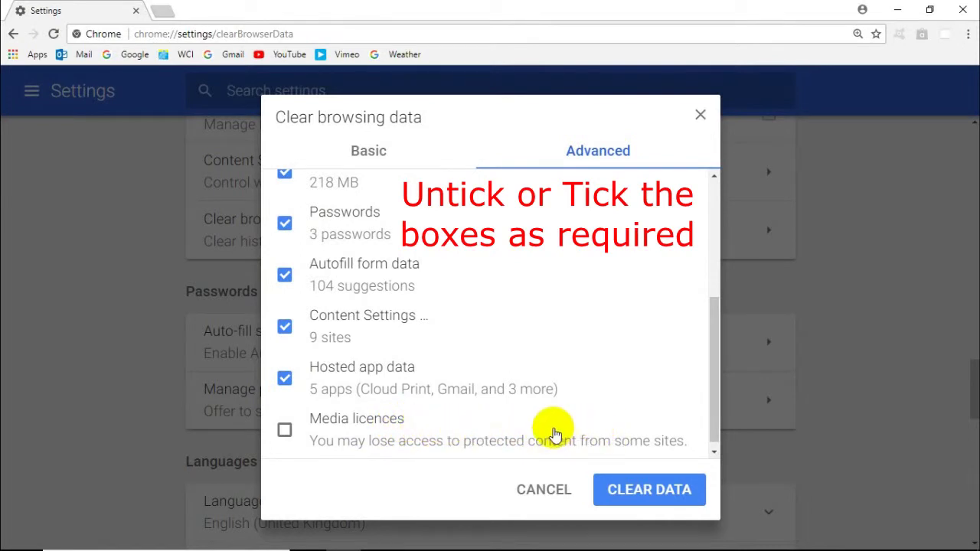
# Clear the selected data for all time, then reopen the dialog to verify the counts.
pyautogui.click(624, 490)
pyautogui.click(624, 490)
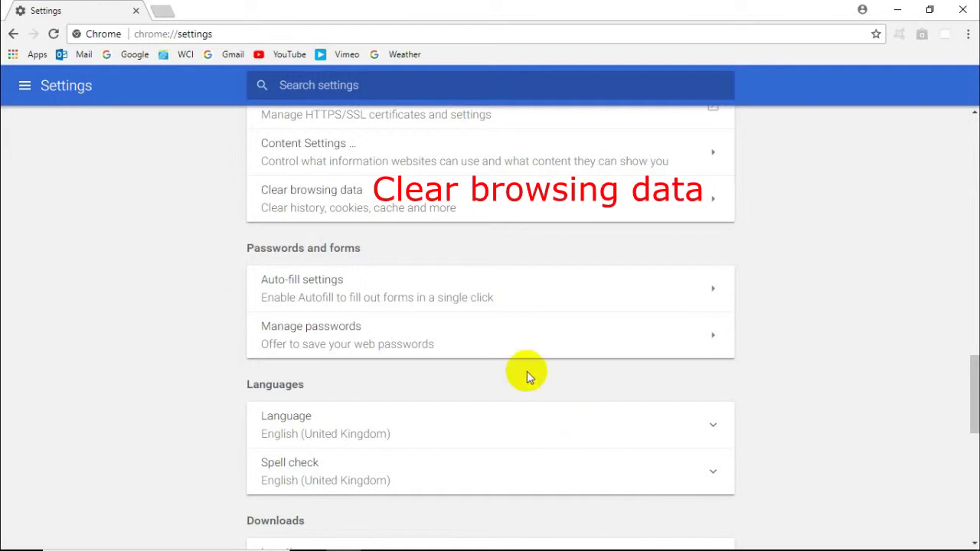
pyautogui.click(358, 197)
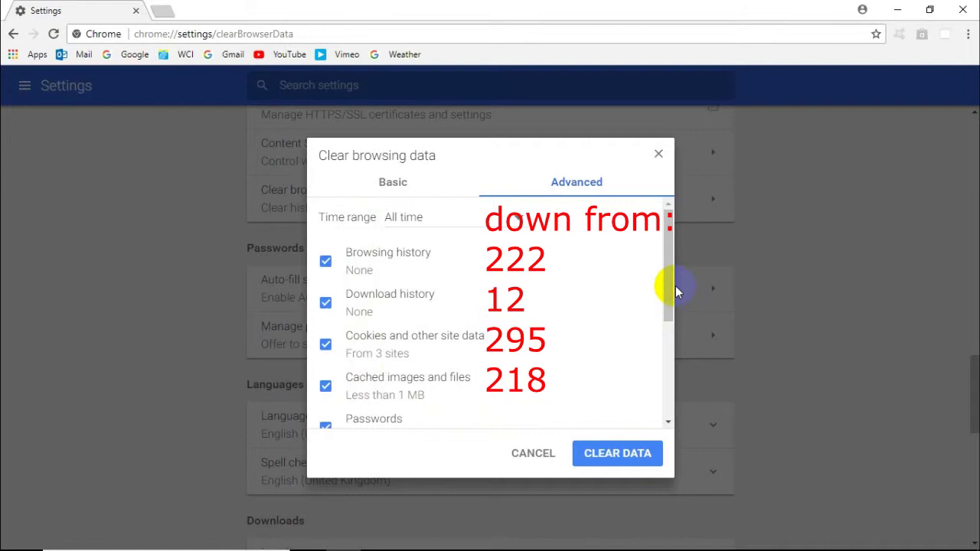
pyautogui.moveTo(664, 280)
pyautogui.mouseDown()
pyautogui.moveTo(674, 390)
pyautogui.moveTo(676, 289)
pyautogui.mouseUp()
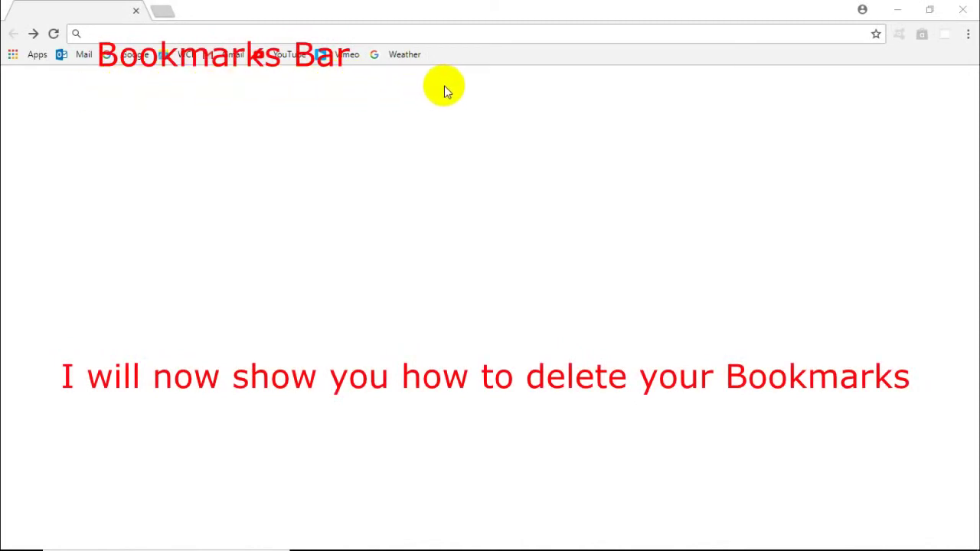
# Dismiss the bookmarks bar's context menu and show the main menu's Bookmarks submenu.
pyautogui.rightClick(524, 59)
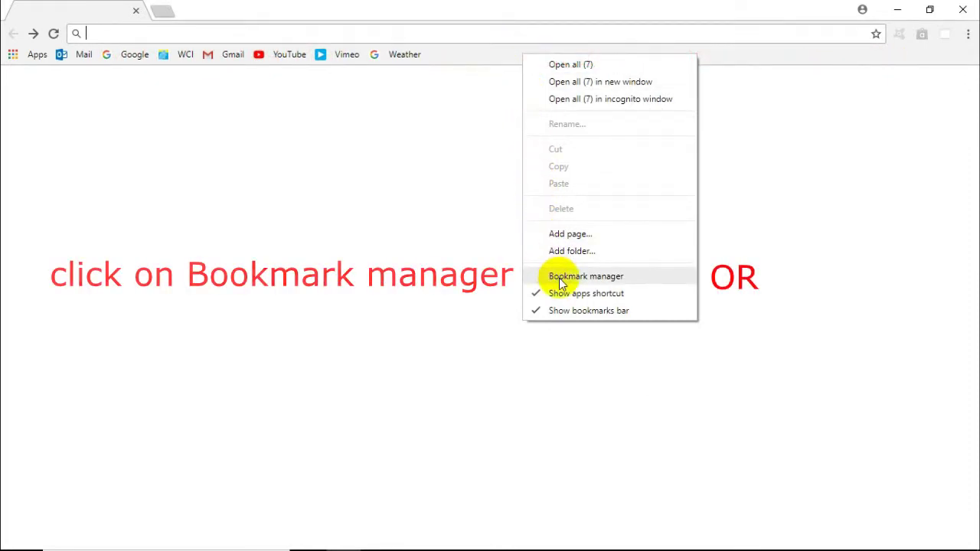
pyautogui.press('Escape')
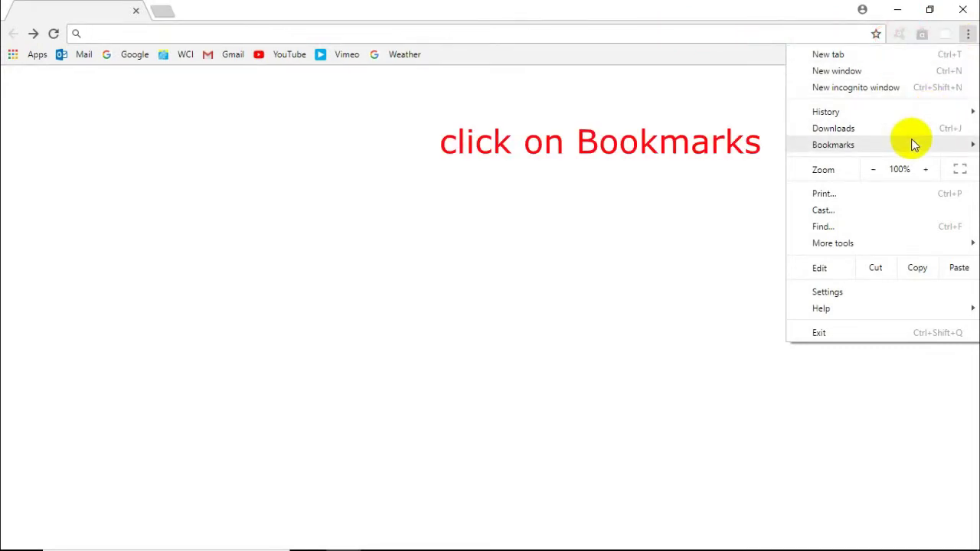
pyautogui.click(911, 142)
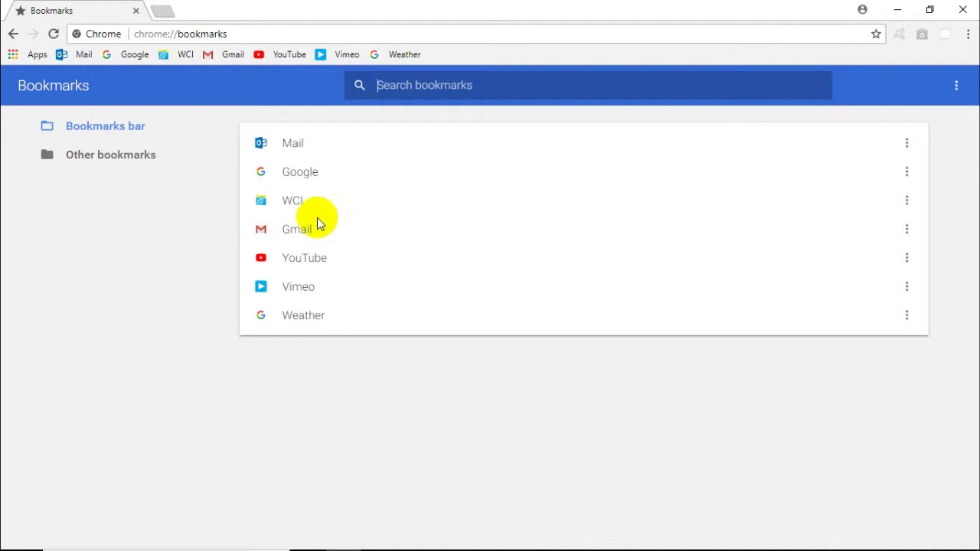
# Delete the Vimeo bookmark in the Bookmark manager.
pyautogui.rightClick(291, 292)
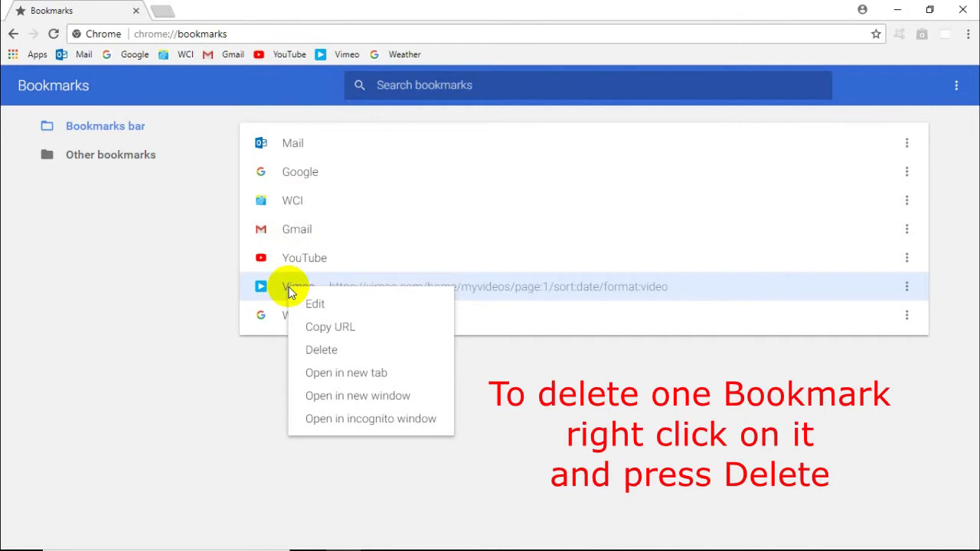
pyautogui.click(306, 351)
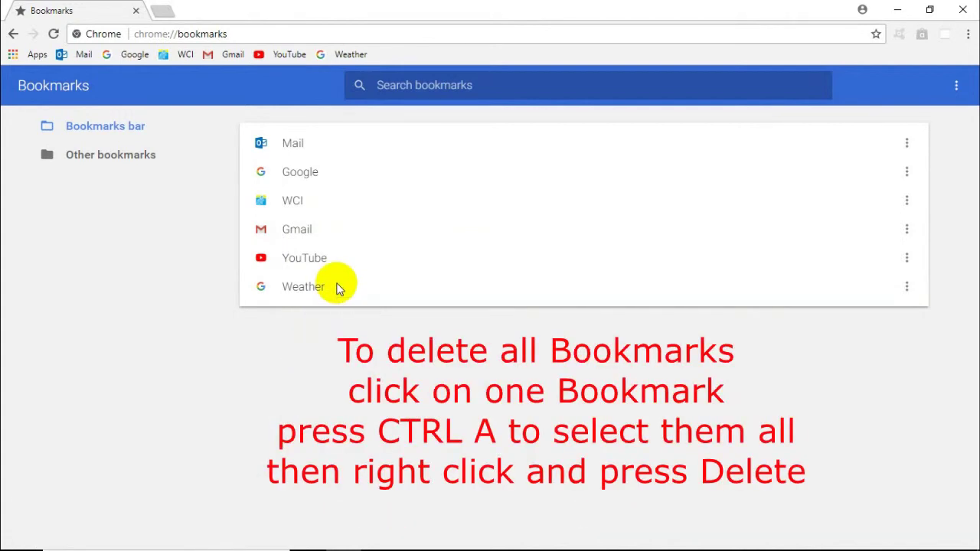
# Select all six remaining bookmarks with Ctrl+A and delete them.
pyautogui.click(337, 286)
pyautogui.hotkey('ctrl', 'a')
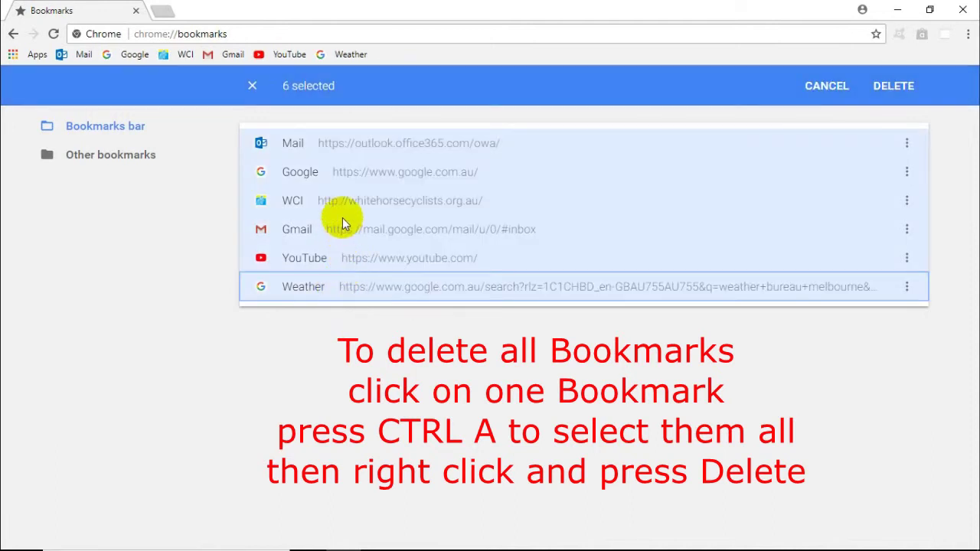
pyautogui.rightClick(316, 183)
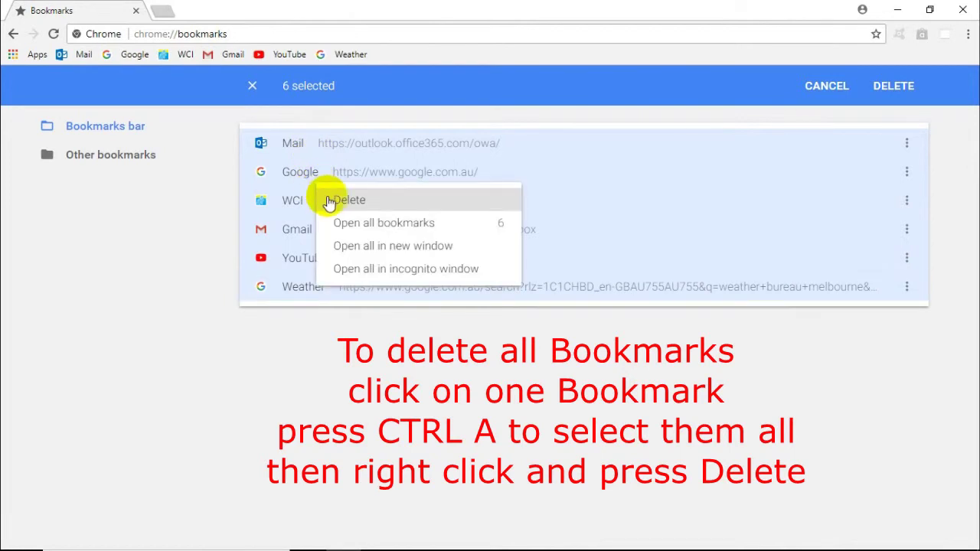
pyautogui.click(332, 203)
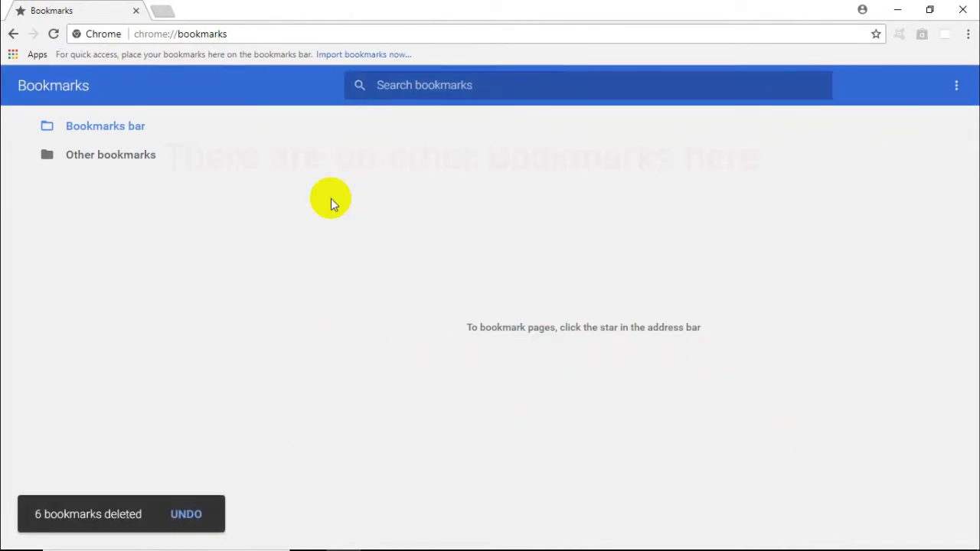
# Confirm Other bookmarks is empty, then return to a blank new tab.
pyautogui.click(125, 161)
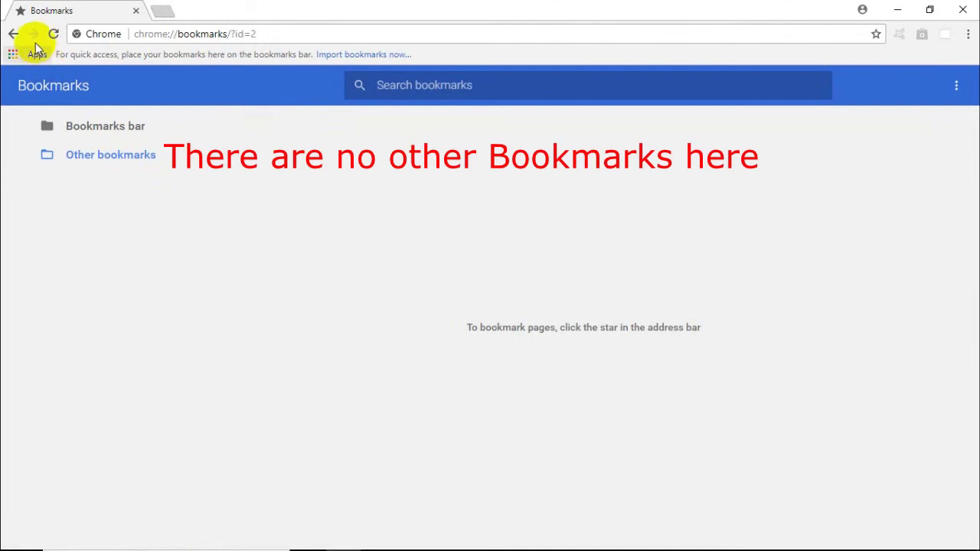
pyautogui.click(15, 34)
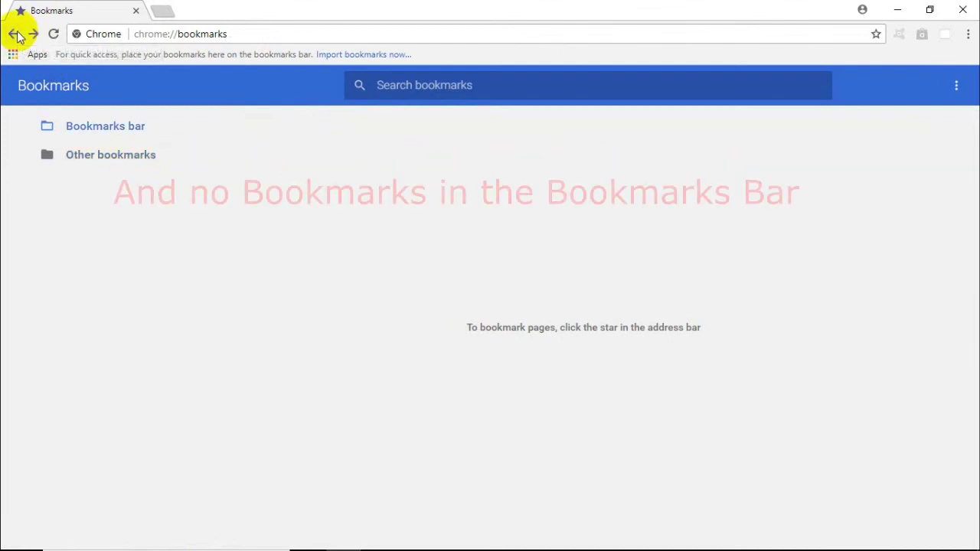
pyautogui.click(15, 34)
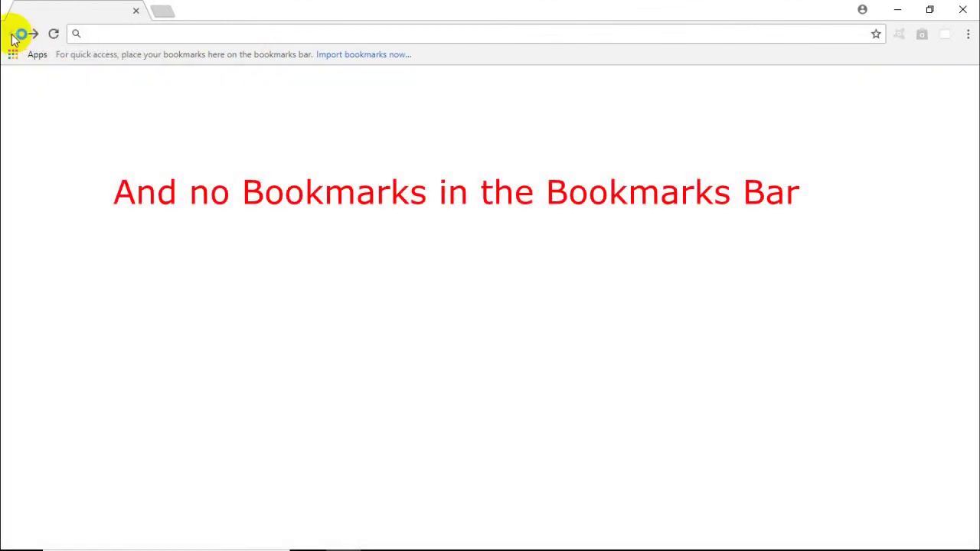